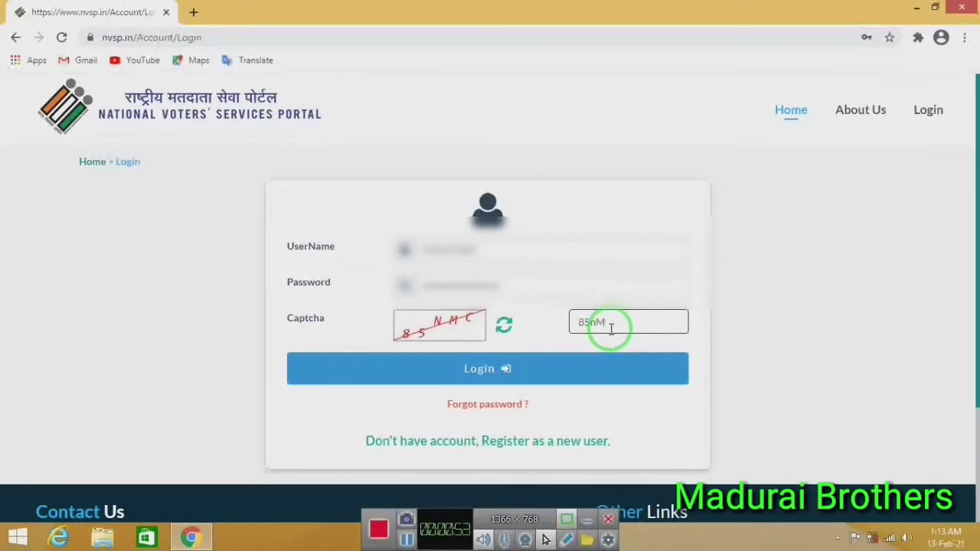
Correct the captcha entry to match the displayed captcha and log in to the account.
key(BackSpace)
key(BackSpace)
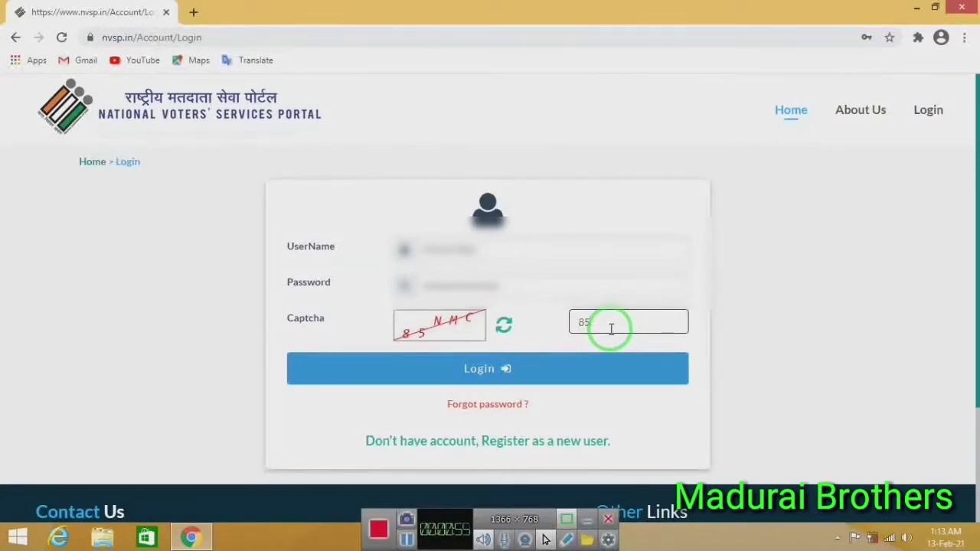
text(NMC)
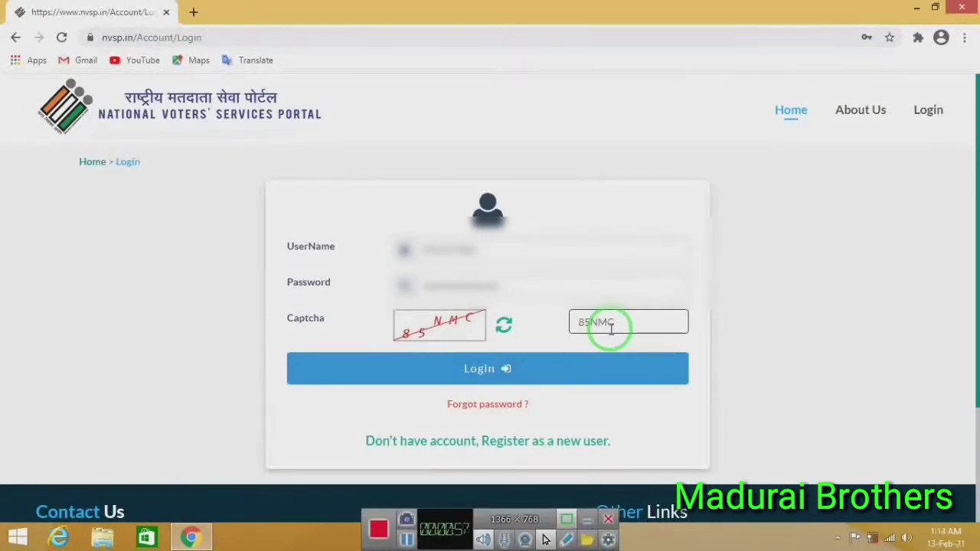
click(595, 361)
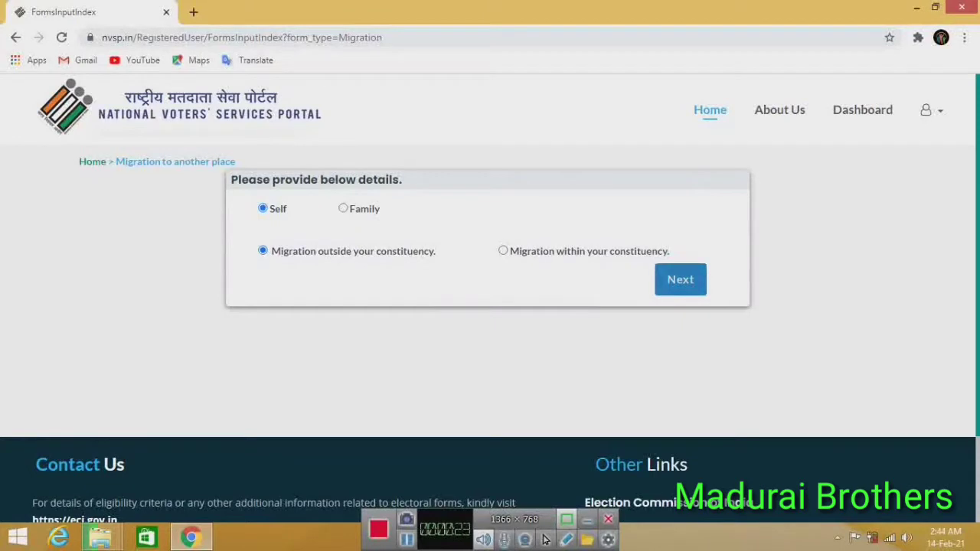
Proceed with the self application for migration outside the constituency and switch the Form 6 language to English.
key(Return)
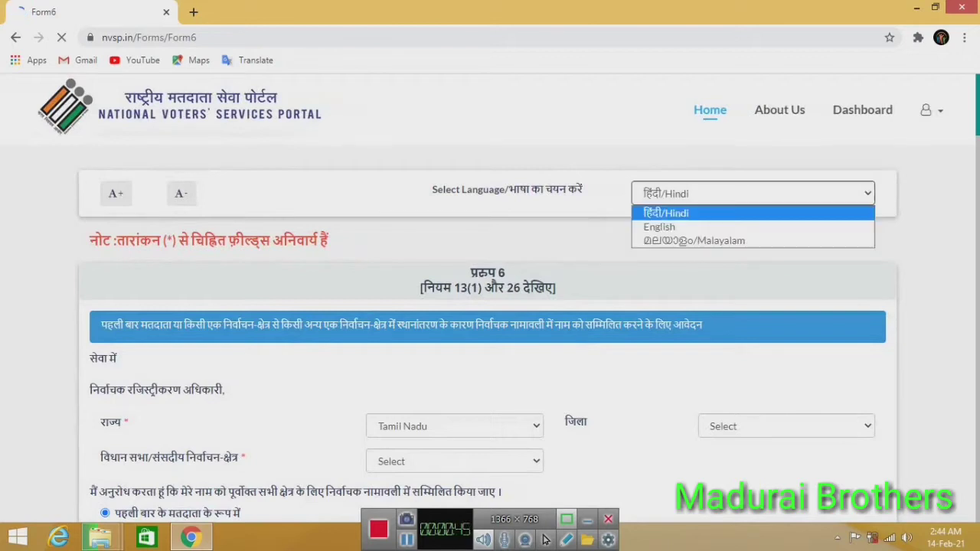
key(Down)
key(Return)
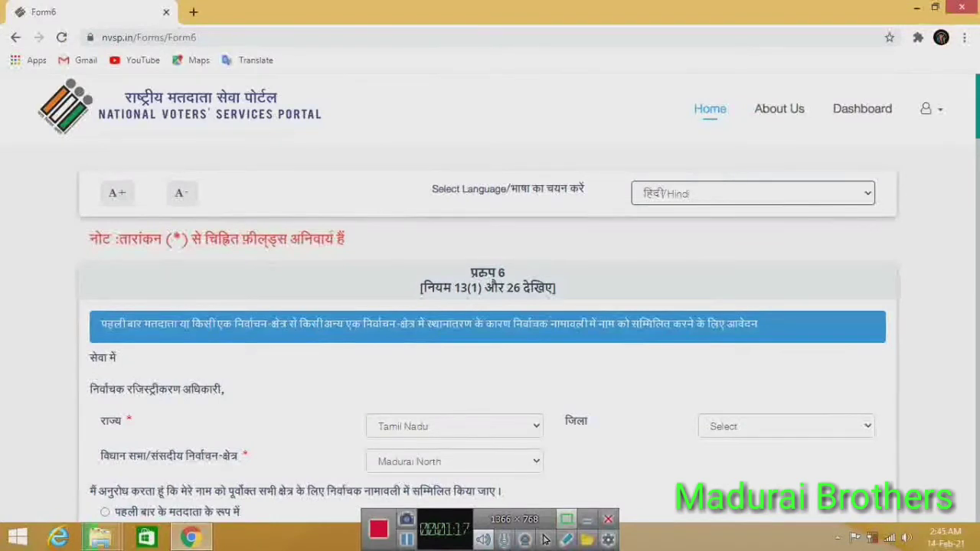
key(alt+Down)
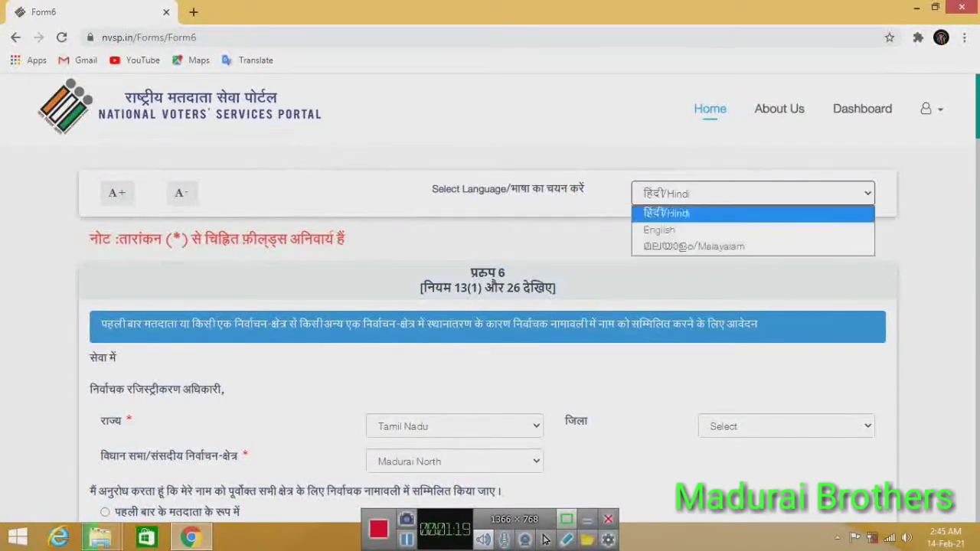
key(Down)
key(Return)
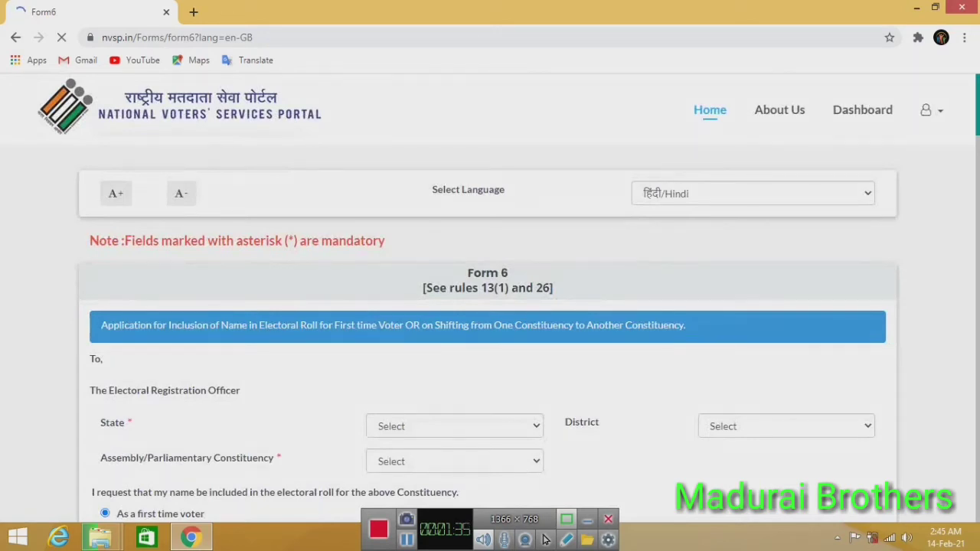
Examine the state, district and assembly/parliamentary constituency choices at the start of Form 6.
scroll(545, 540, down, 3)
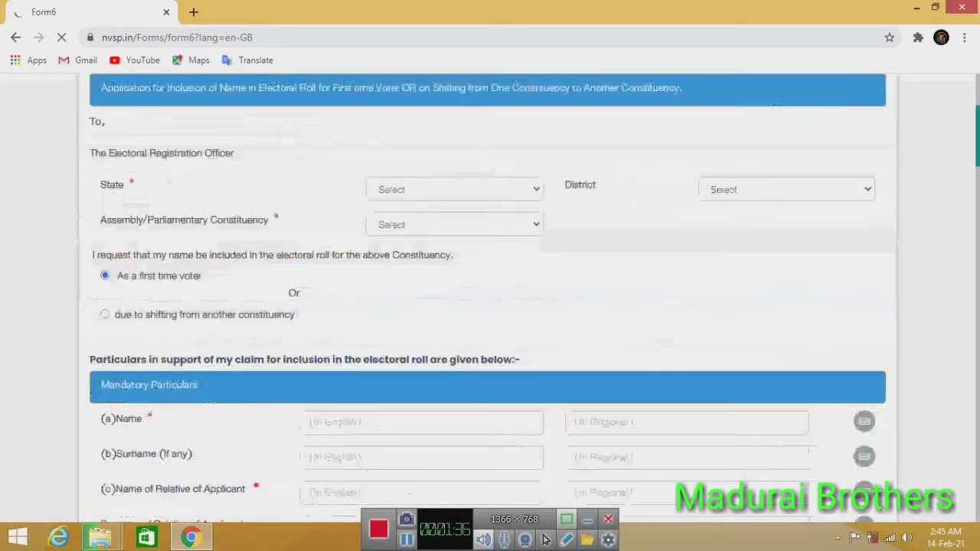
click(455, 189)
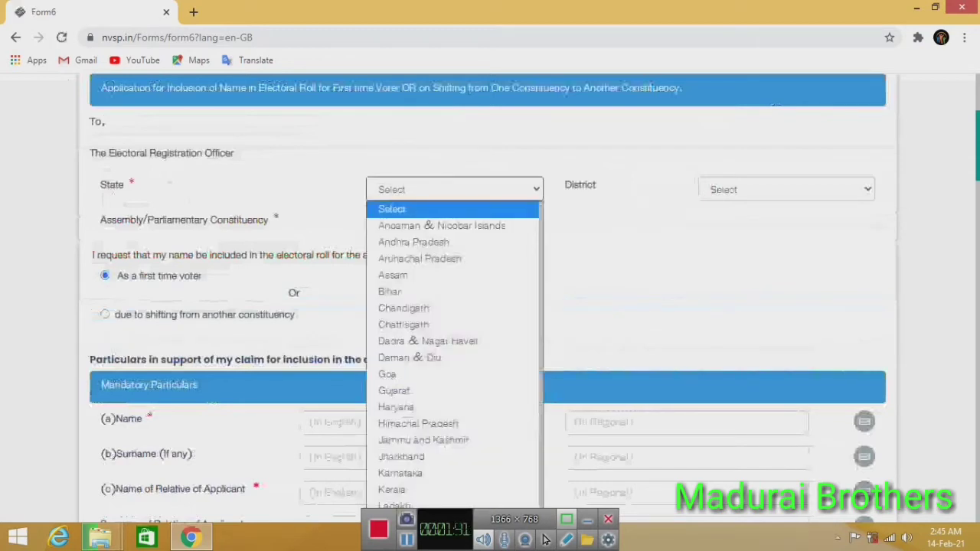
key(Escape)
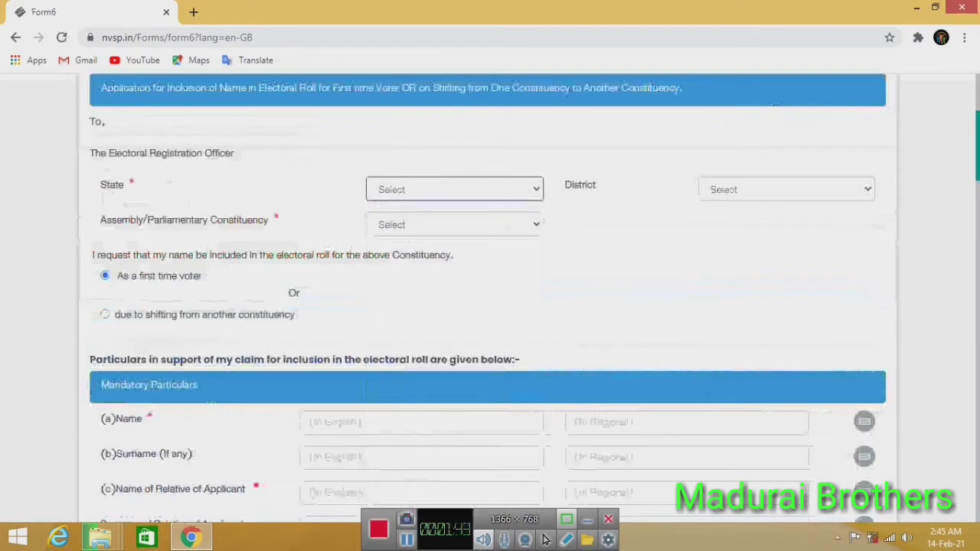
click(455, 189)
click(455, 189)
click(455, 189)
click(455, 189)
click(786, 189)
click(786, 189)
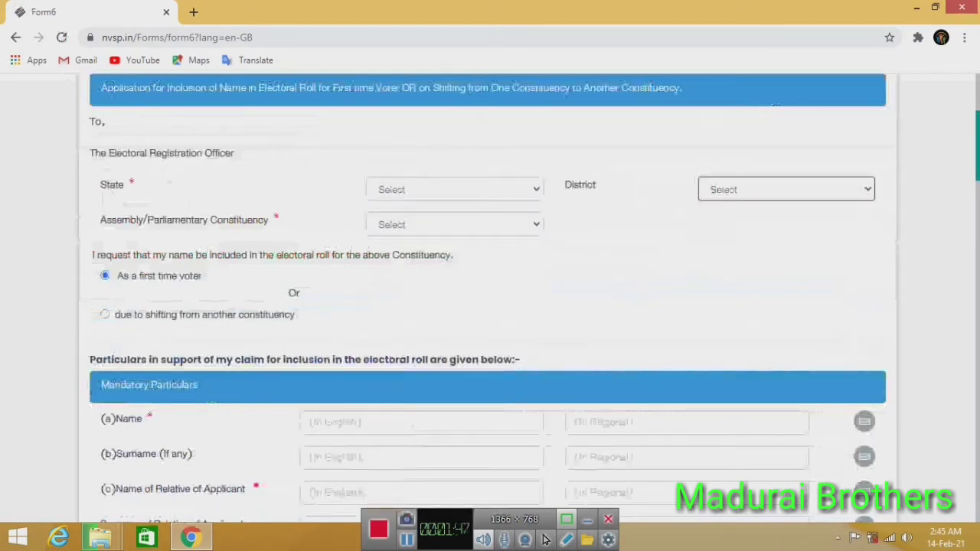
click(455, 224)
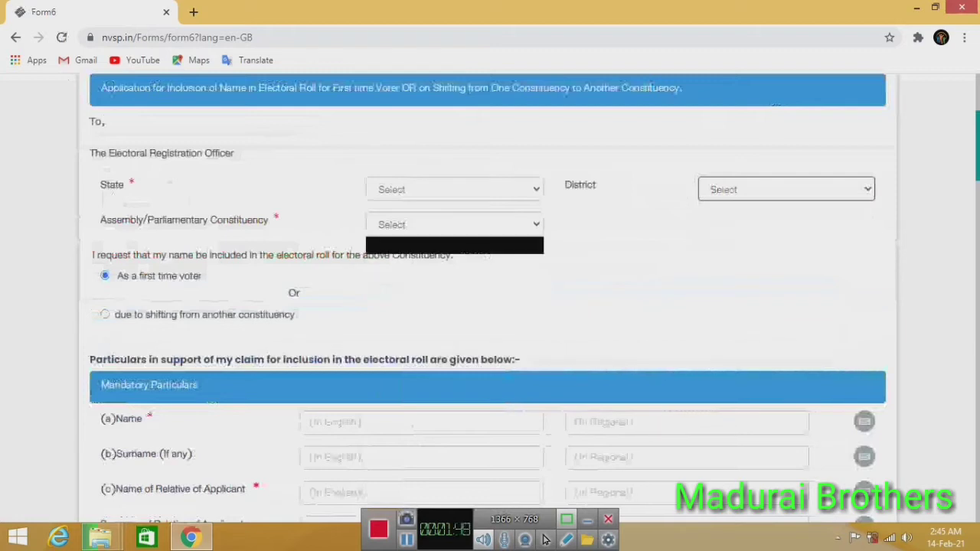
click(455, 224)
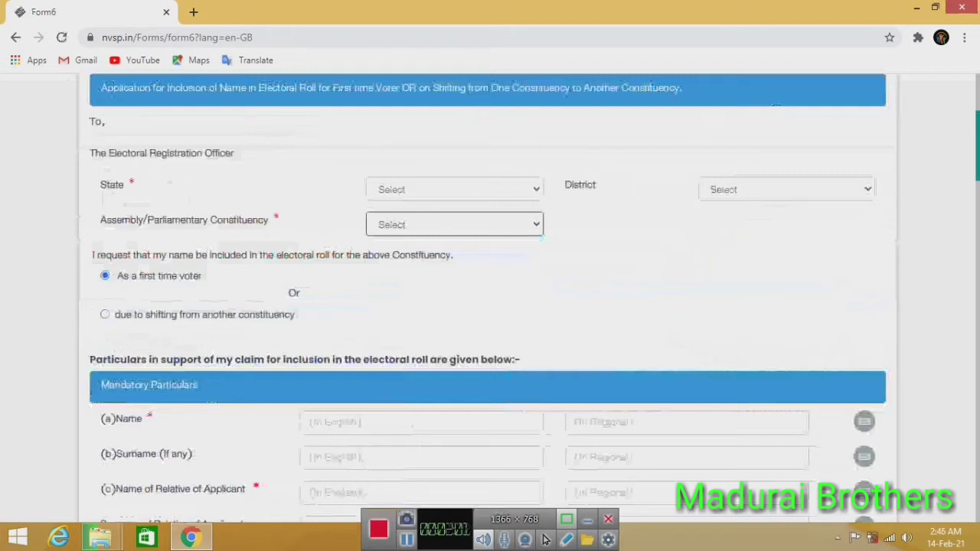
Examine the mandatory particulars, postal and permanent address, and optional particulars sections of Form 6.
scroll(545, 540, down, 2)
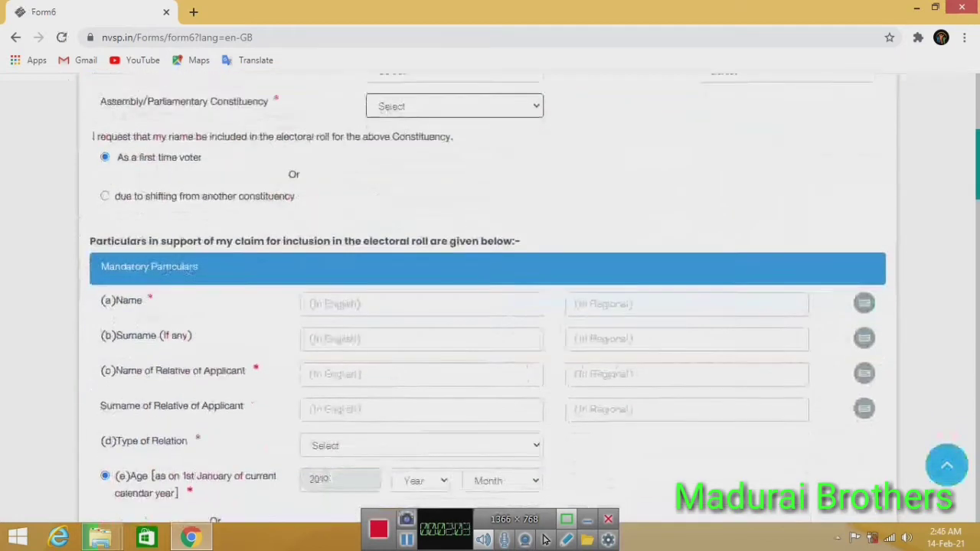
scroll(545, 540, down, 2)
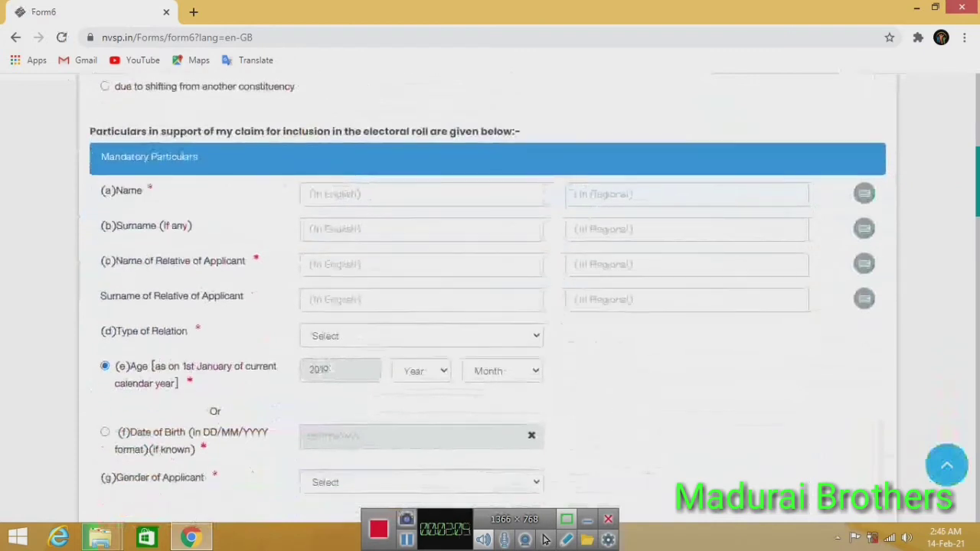
scroll(545, 539, down, 1)
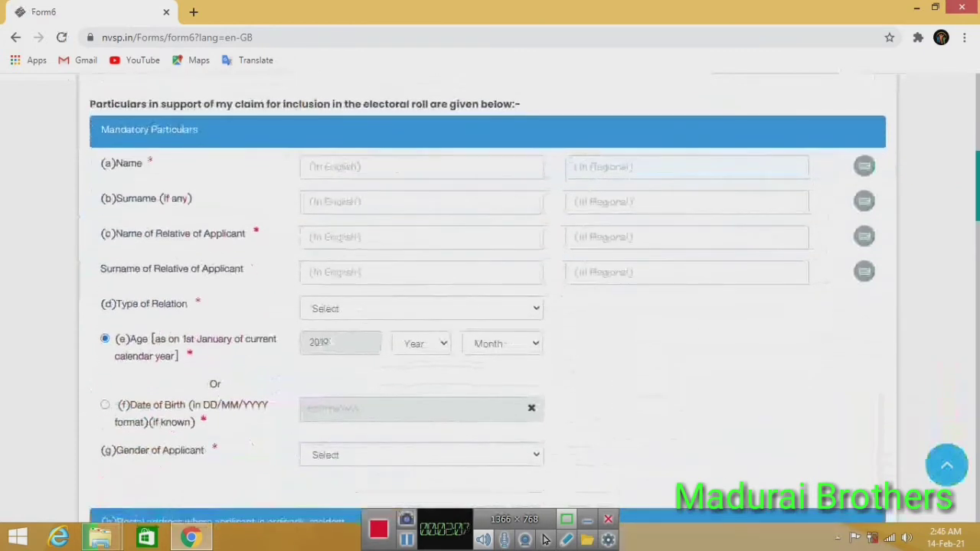
scroll(545, 540, down, 1)
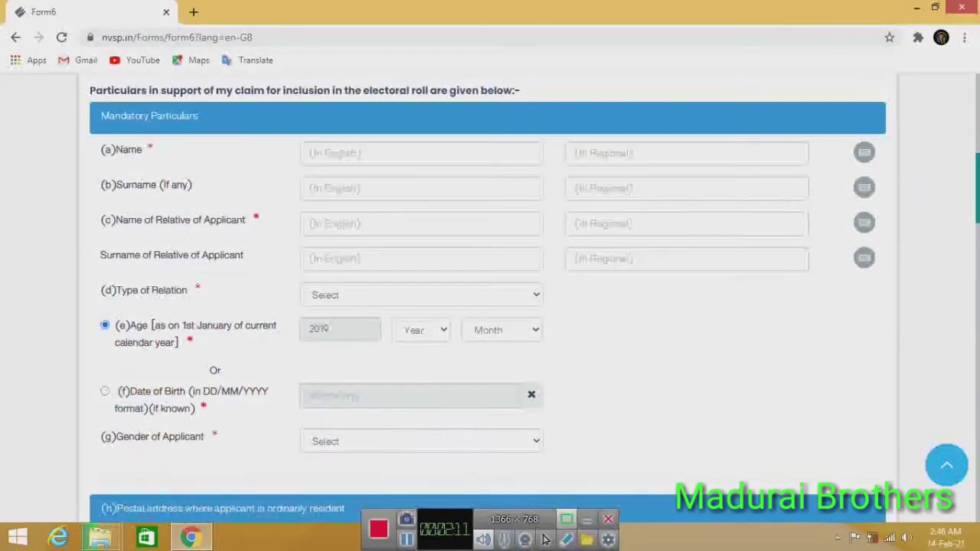
click(421, 223)
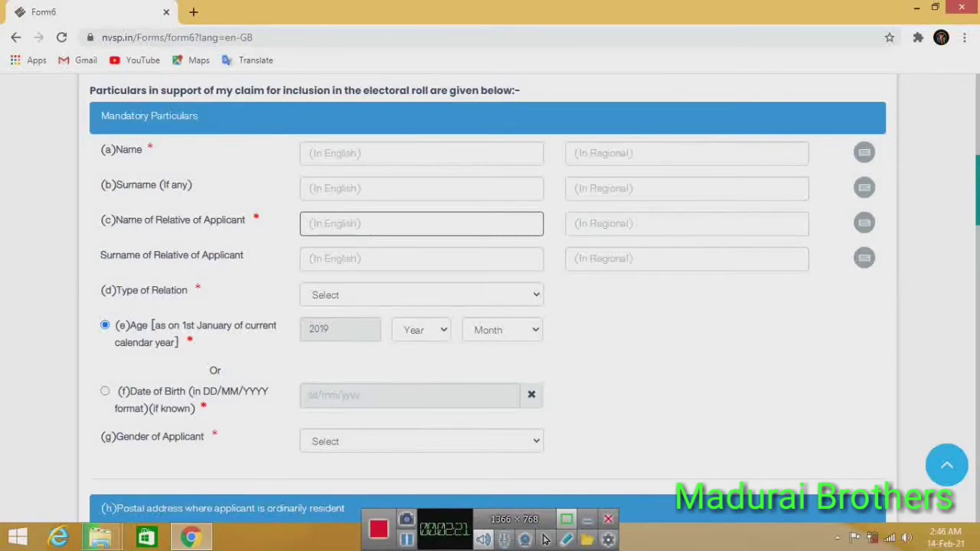
scroll(489, 298, down, 3)
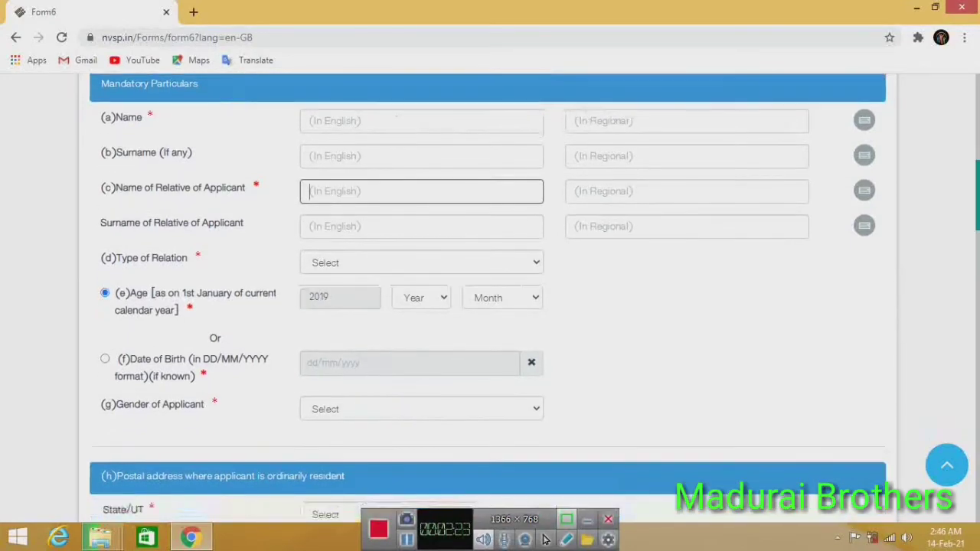
scroll(489, 298, down, 3)
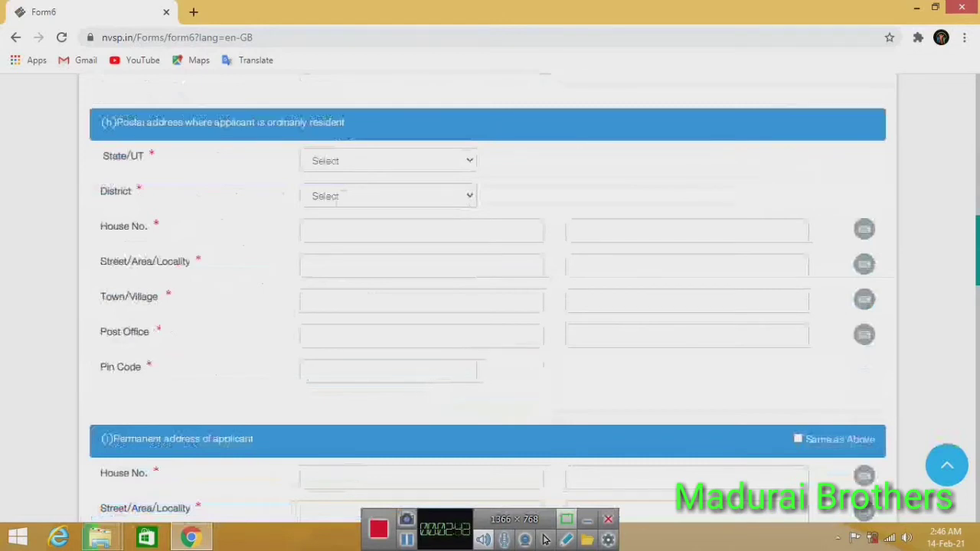
scroll(490, 306, down, 3)
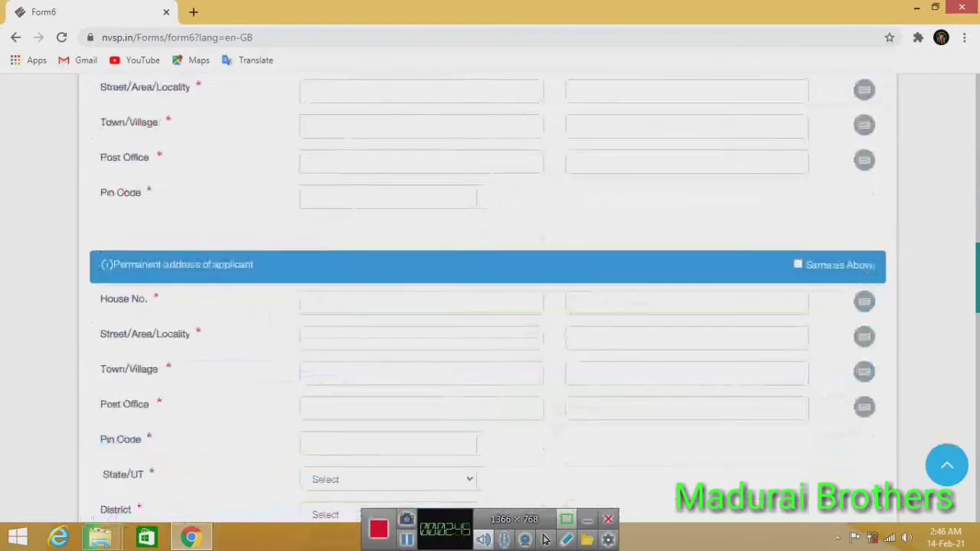
scroll(490, 306, down, 2)
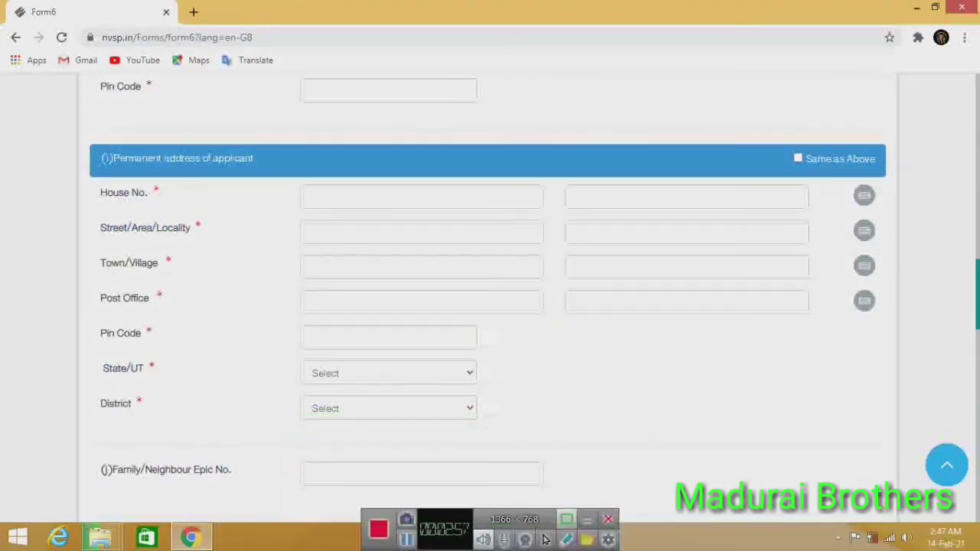
scroll(490, 307, down, 2)
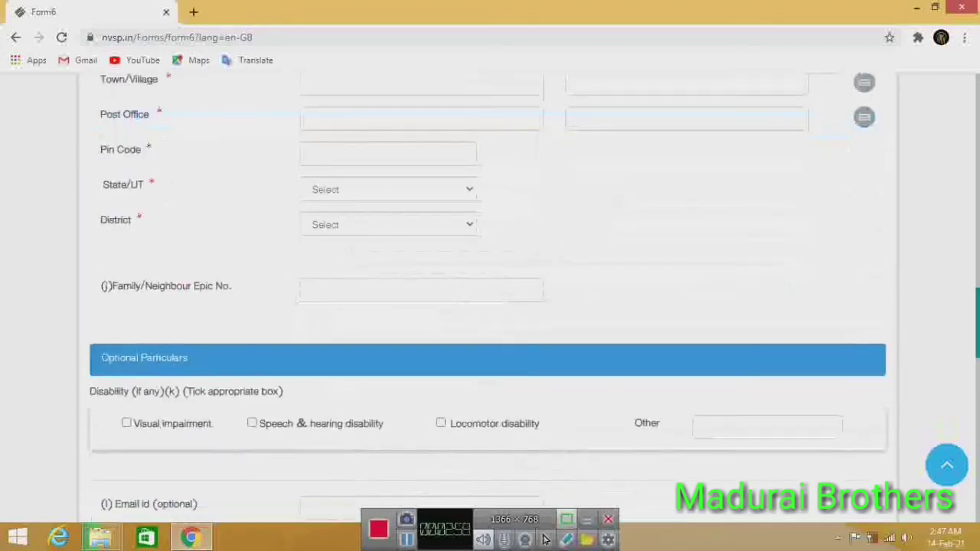
scroll(490, 306, down, 1)
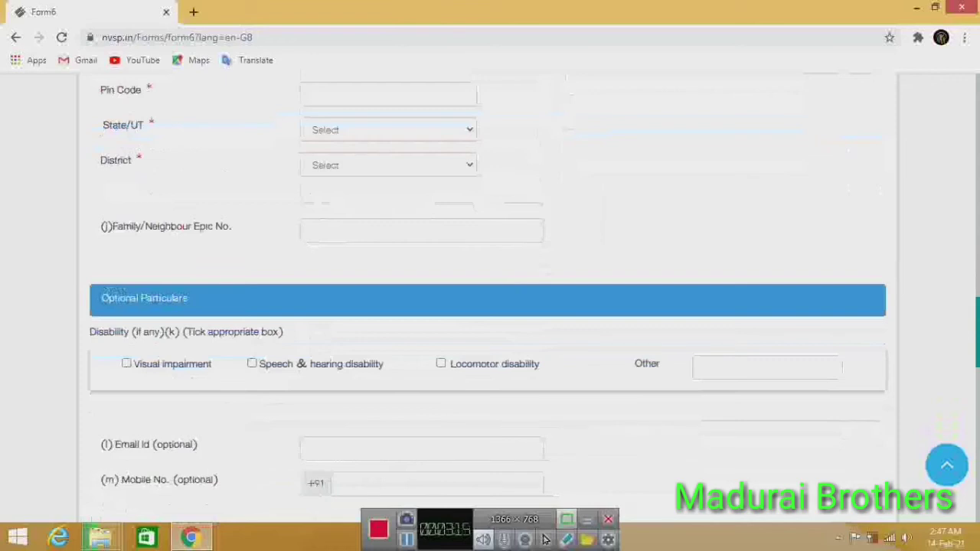
scroll(545, 540, down, 1)
Set the age proof's document type to Birth Certificate and view the document types accepted as address proof.
scroll(545, 540, down, 5)
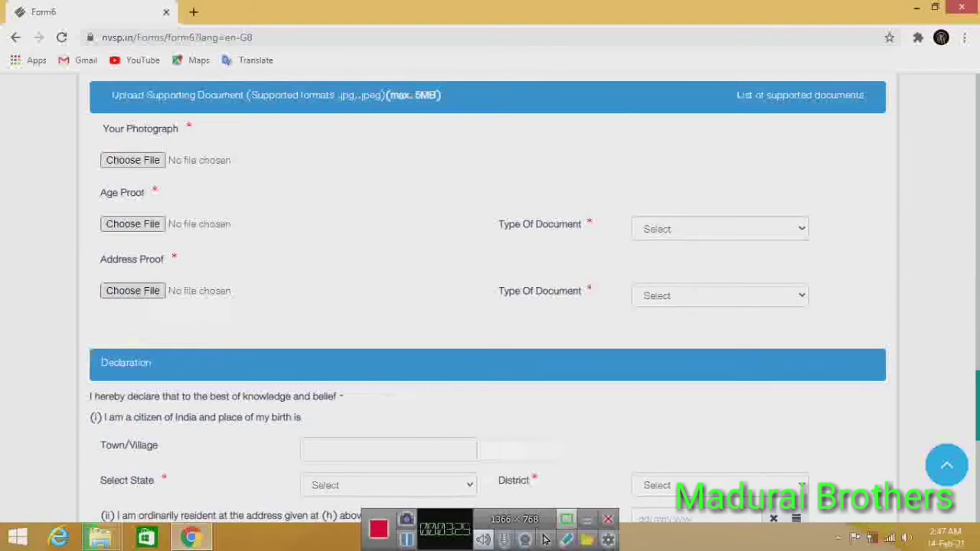
click(720, 228)
key(Down)
key(Return)
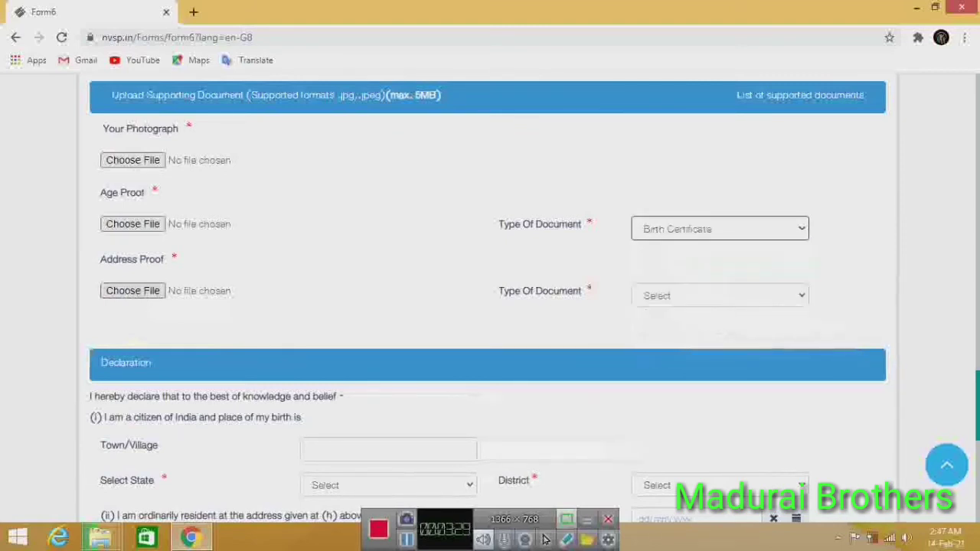
click(719, 295)
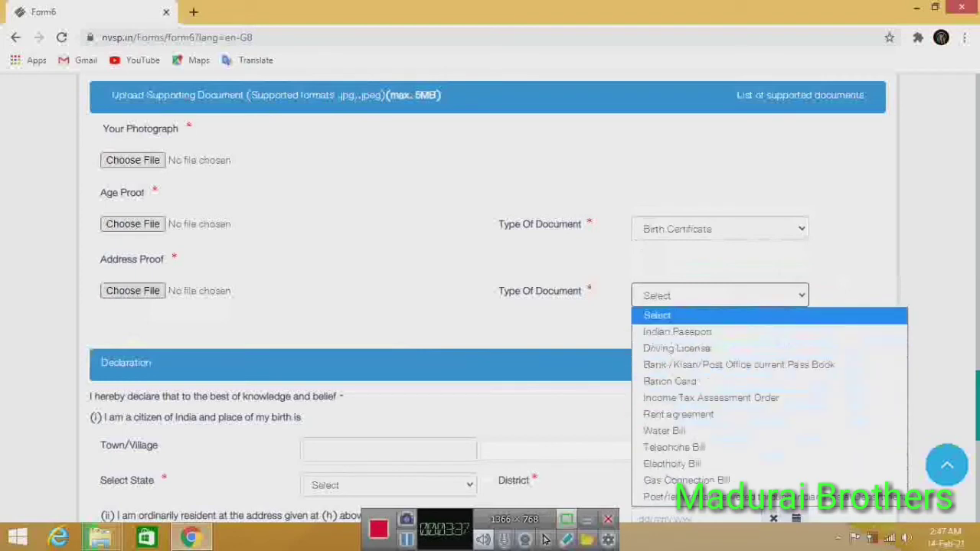
click(674, 315)
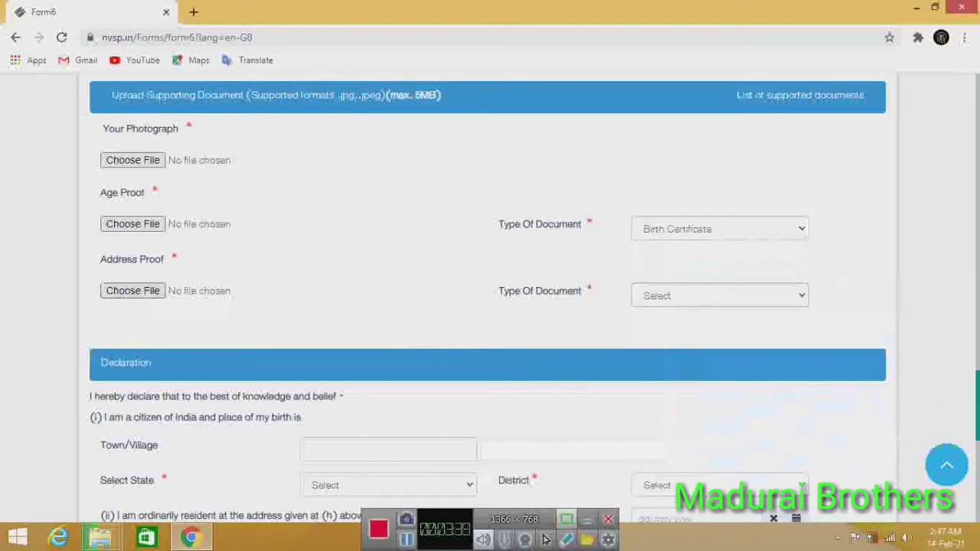
Examine the declaration section's birthplace, residence date and place fields, and the captcha field before submission.
scroll(487, 298, down, 2)
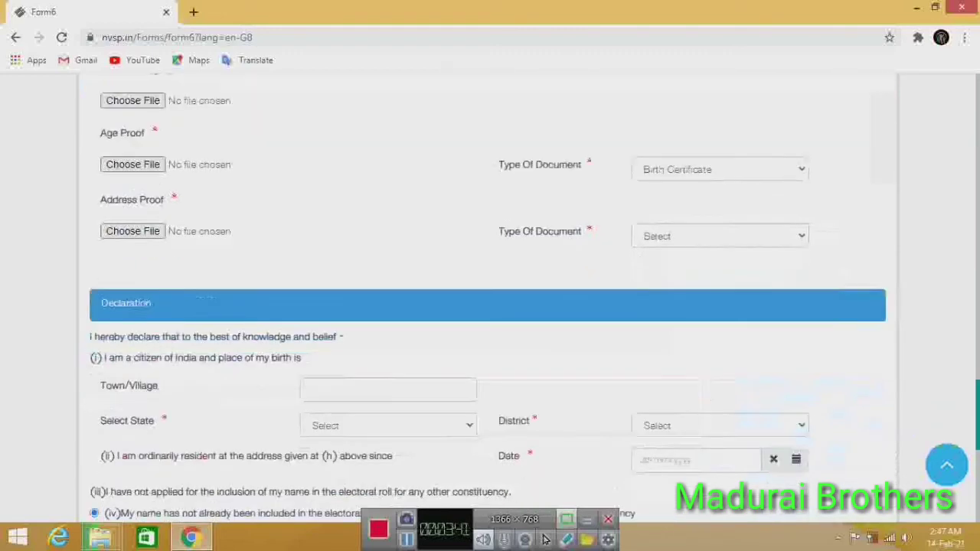
scroll(487, 299, down, 1)
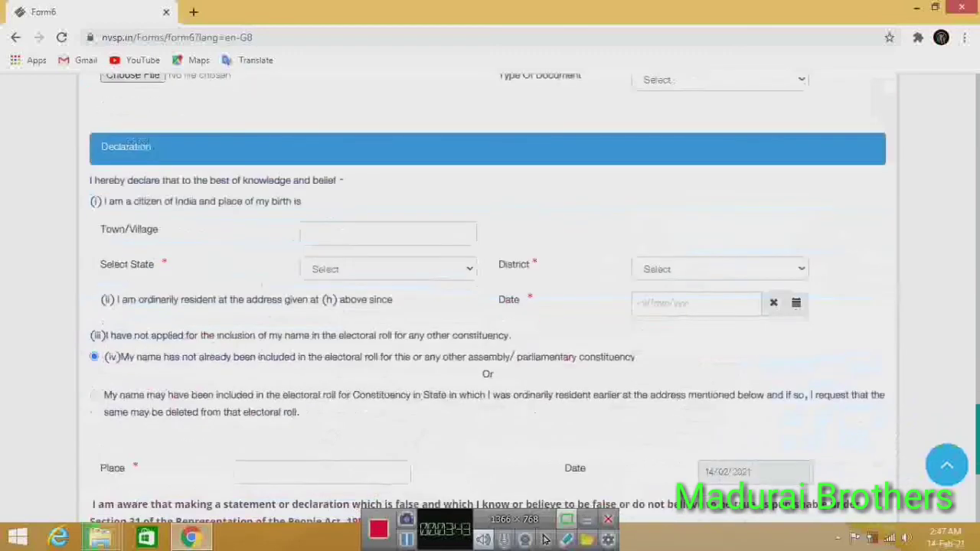
click(344, 232)
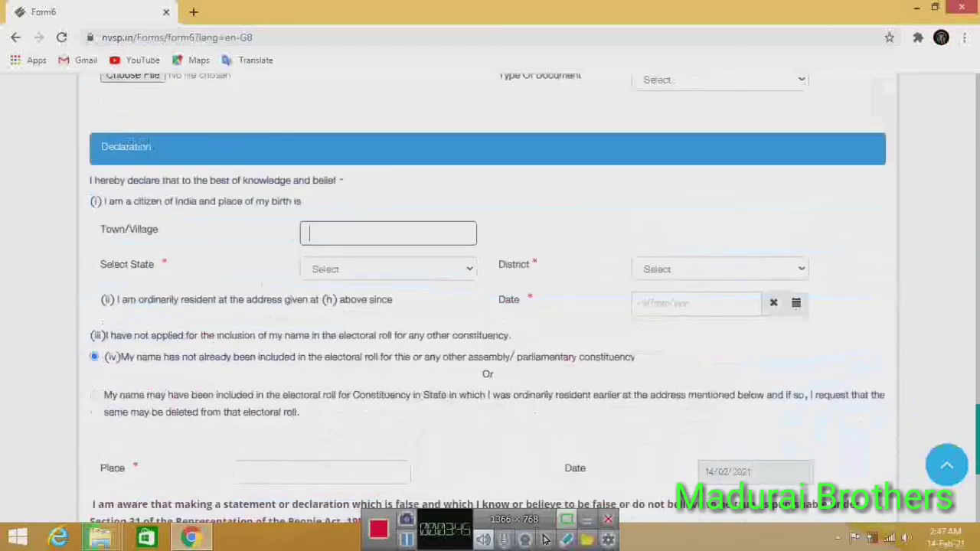
click(388, 268)
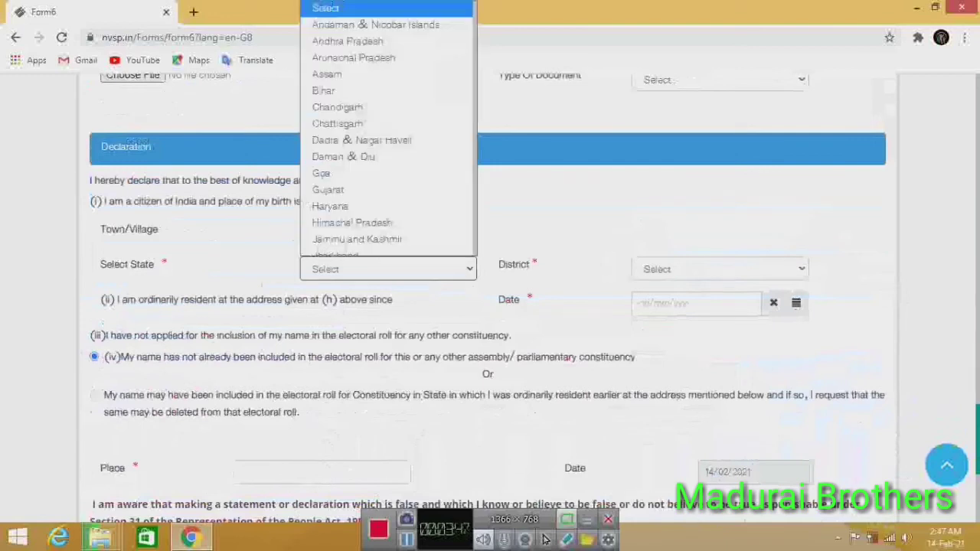
click(388, 269)
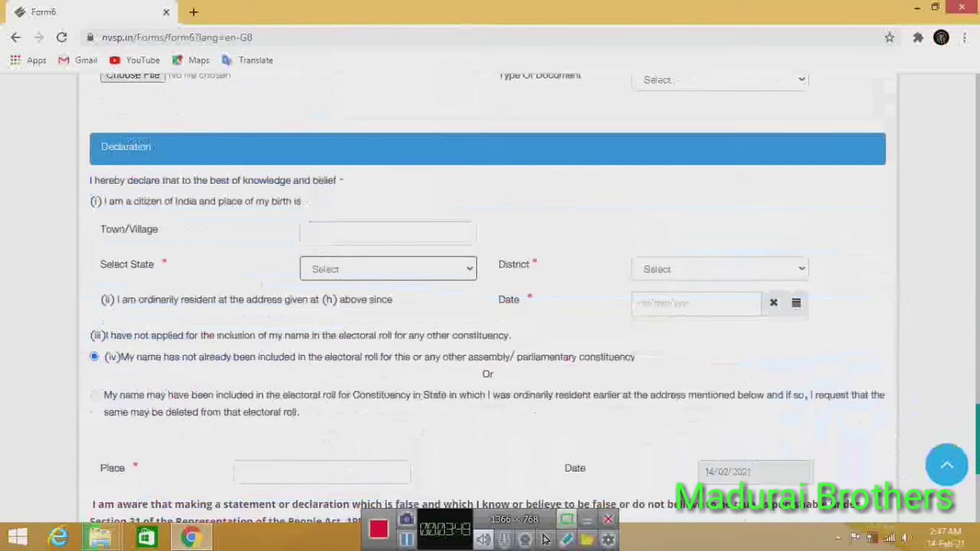
click(720, 269)
click(720, 269)
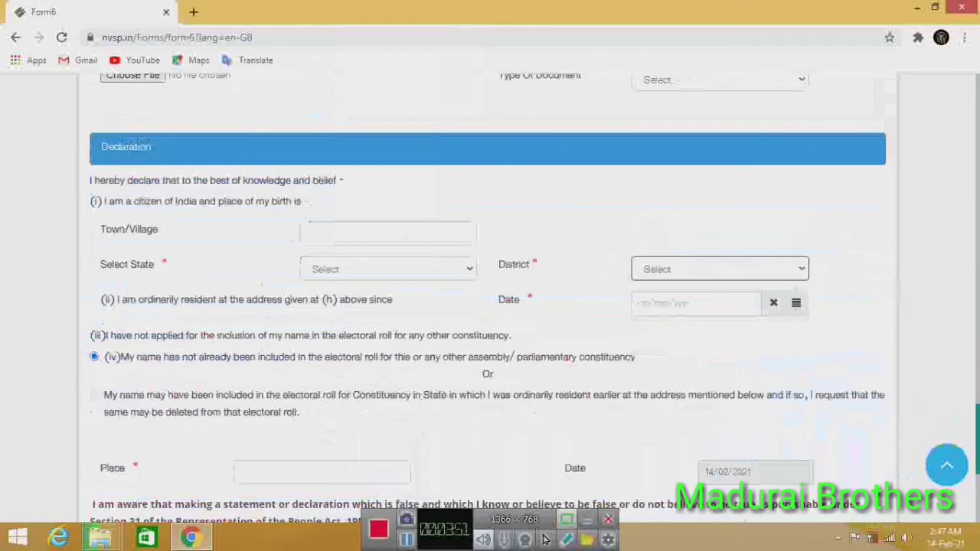
key(Tab)
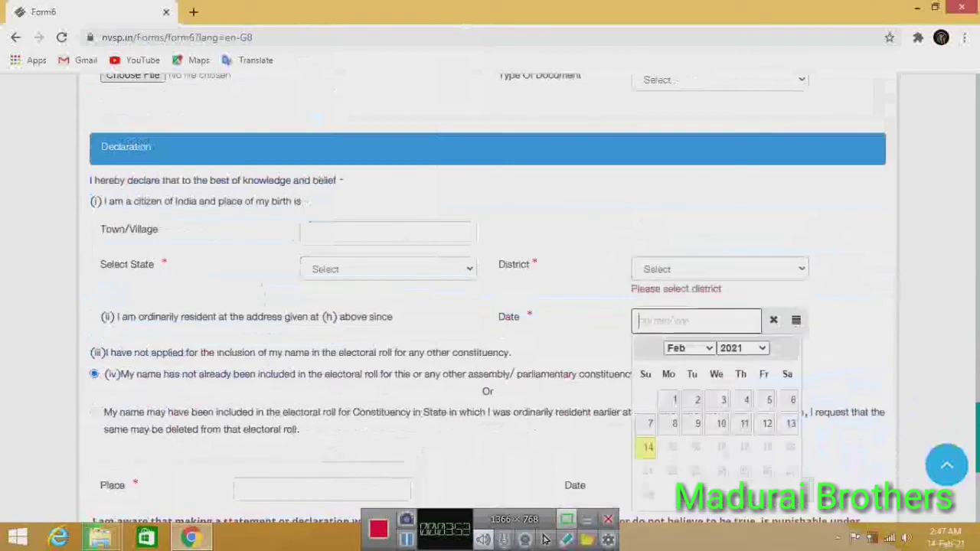
key(Tab)
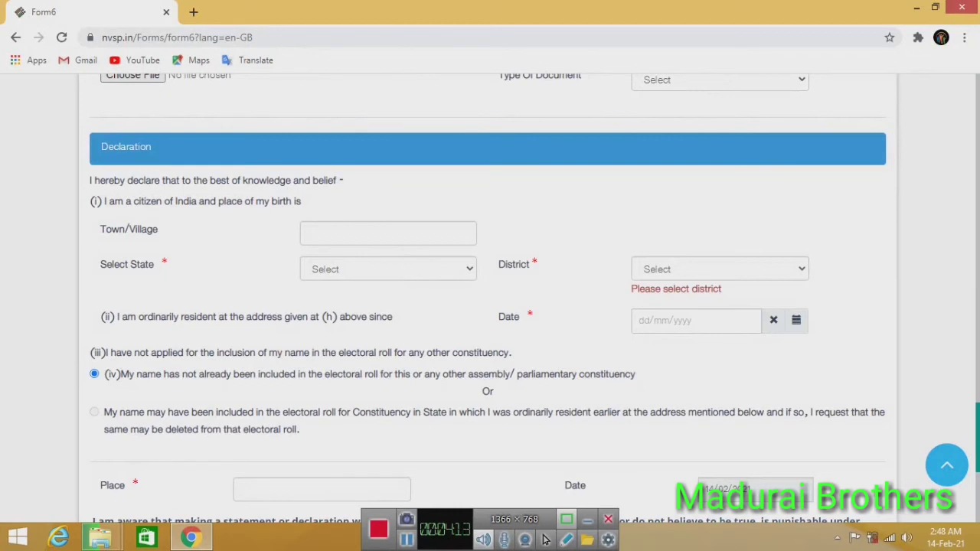
scroll(545, 539, down, 1)
scroll(545, 540, down, 3)
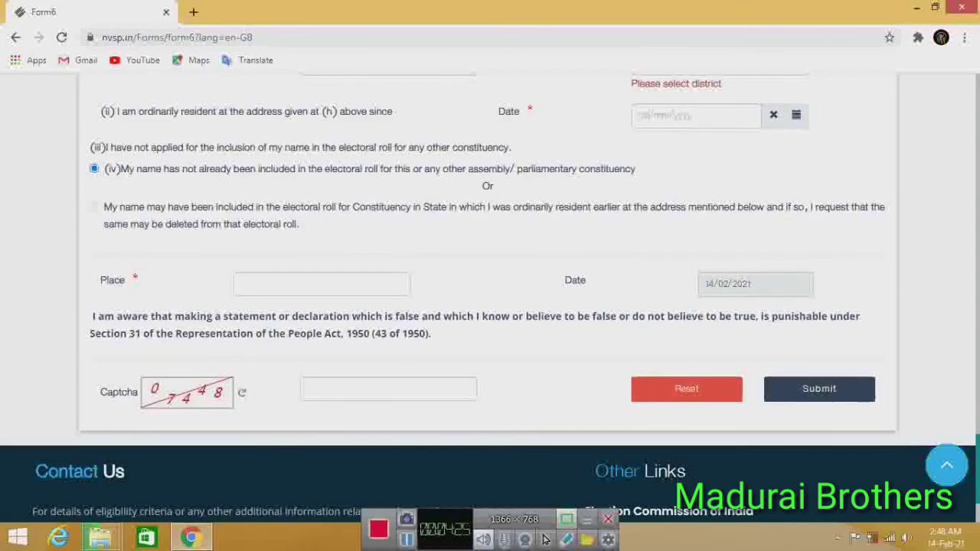
key(Tab)
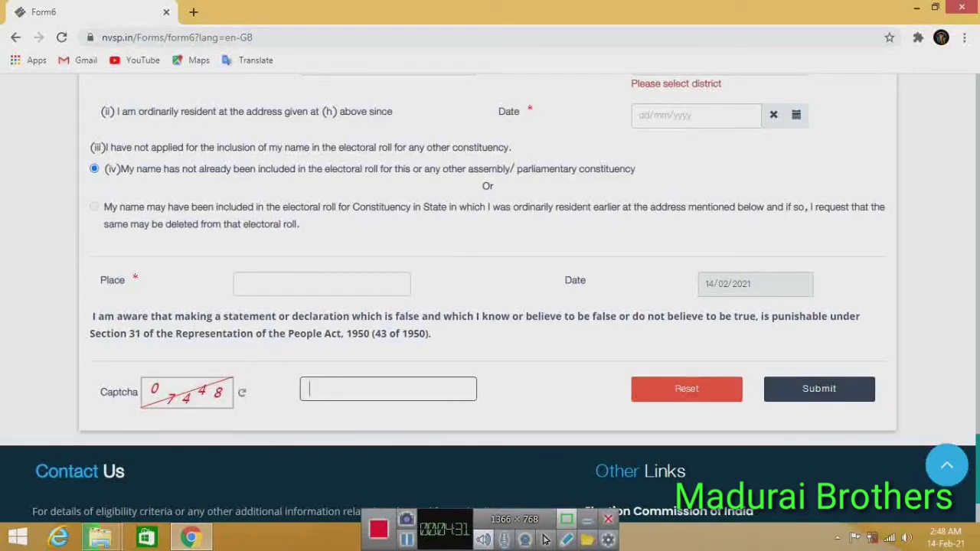
Return to the beginning of Form 6 to view the form from its first section.
scroll(545, 540, up, 10)
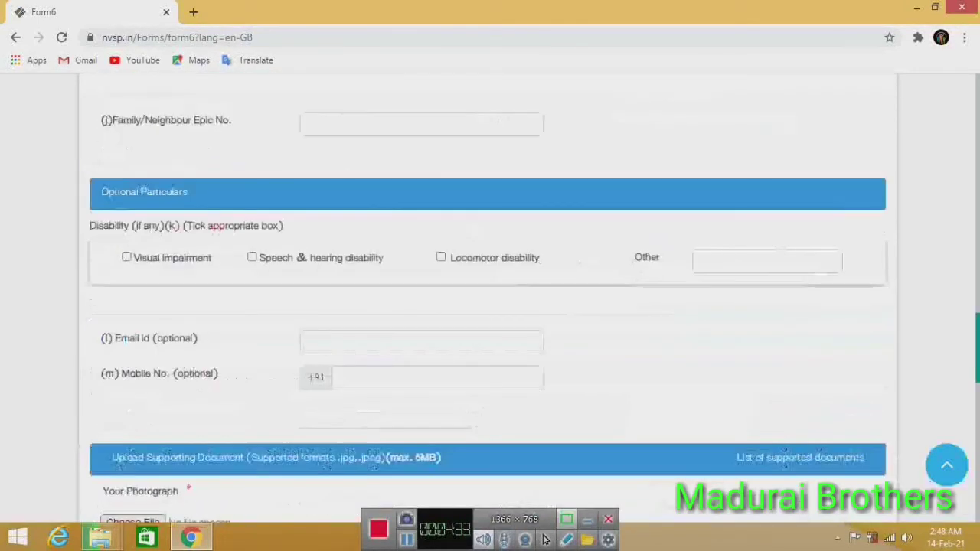
scroll(545, 540, up, 5)
scroll(545, 540, up, 5)
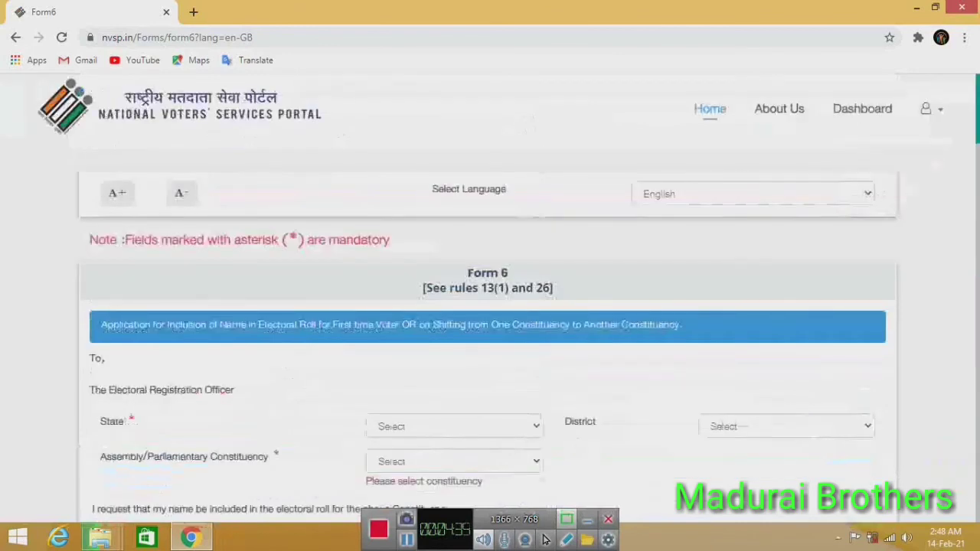